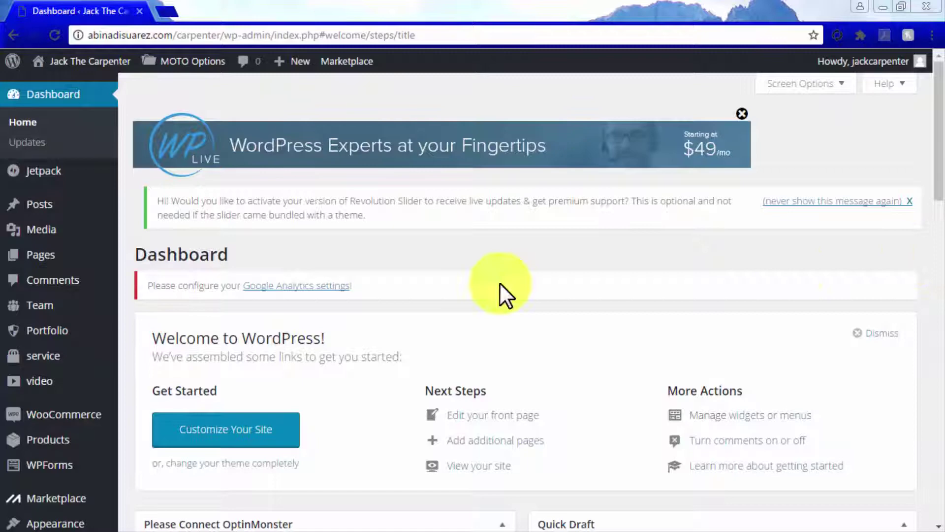
- Scroll down the Dashboard to bring up the MOTO Options submenu in the admin sidebar
scroll(132, 263, "down", 3)
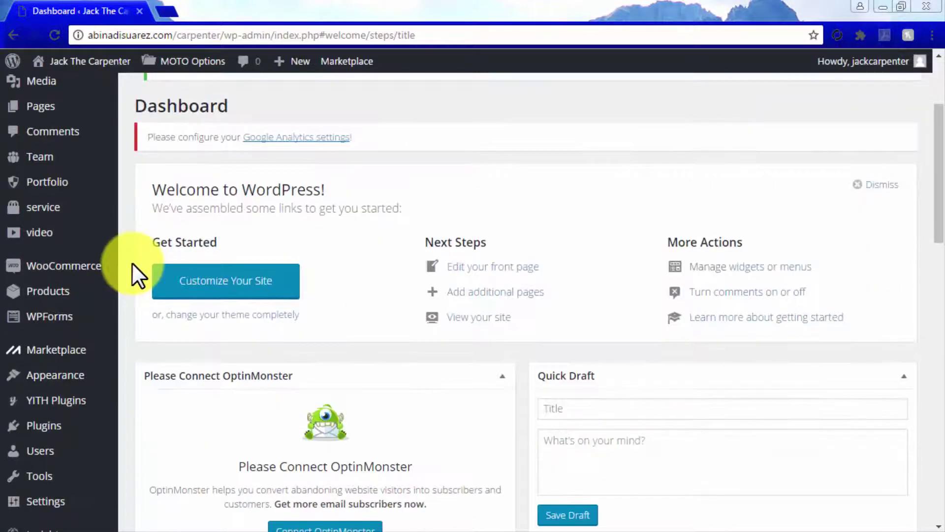
scroll(132, 262, "down", 5)
mouse_move(88, 462)
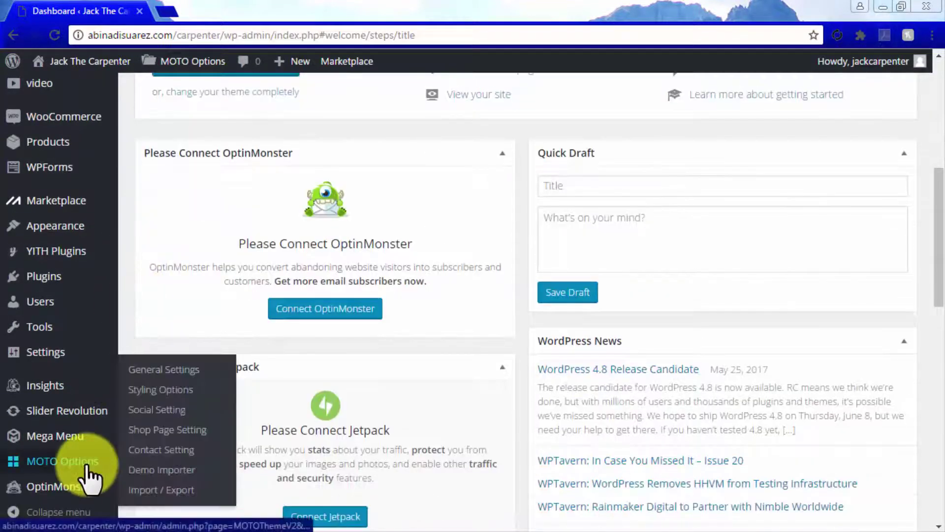
- Go to MOTO Styling Options and bring the Body Background and Body Font settings into view
left_click(164, 391)
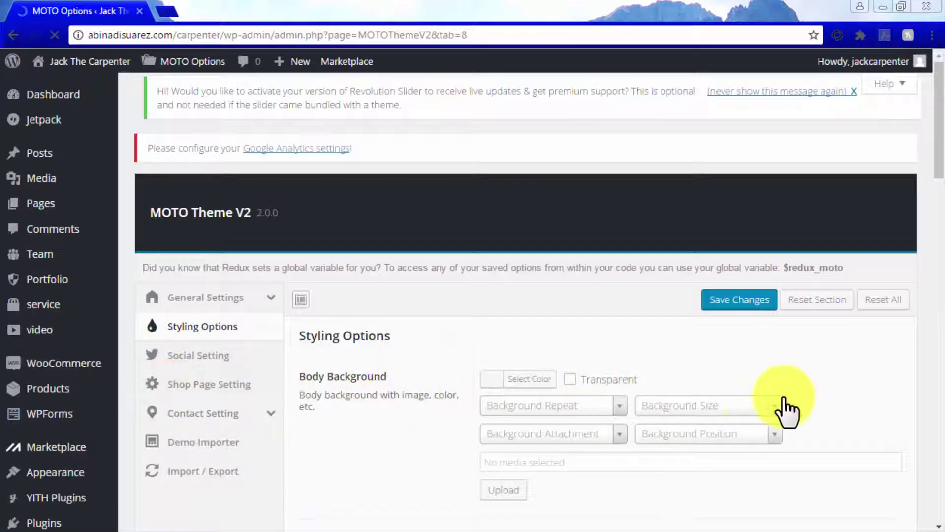
scroll(911, 348, "down", 1)
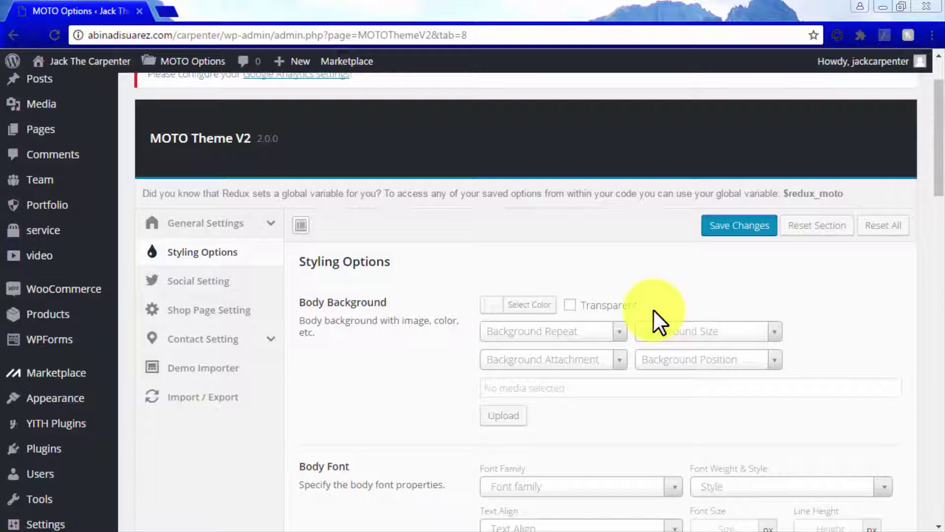
- Set the body background colour to the green #81d742 preset swatch
left_click(516, 311)
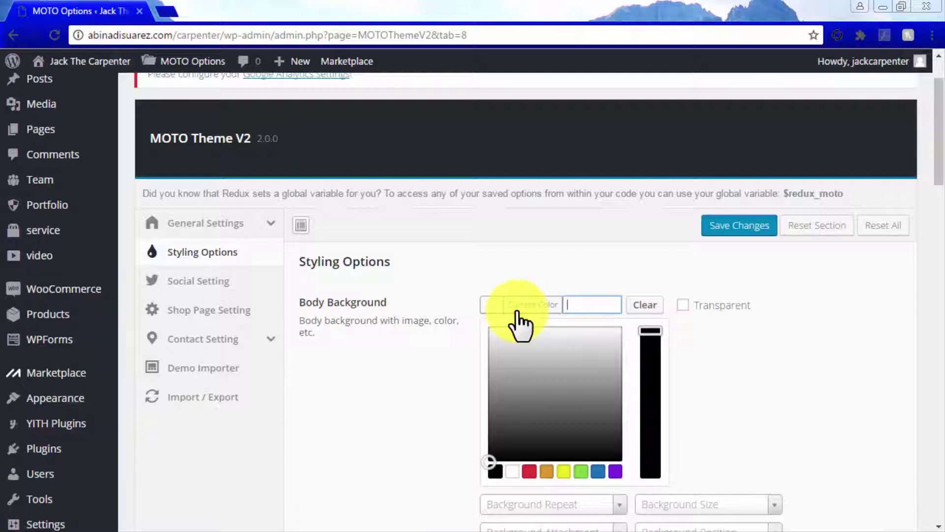
left_click(583, 471)
left_click(541, 330)
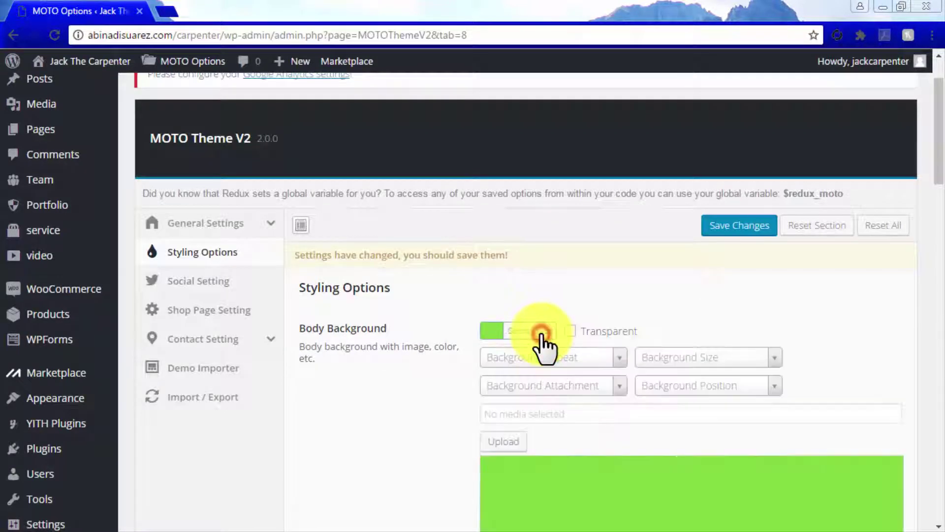
scroll(804, 333, "down", 3)
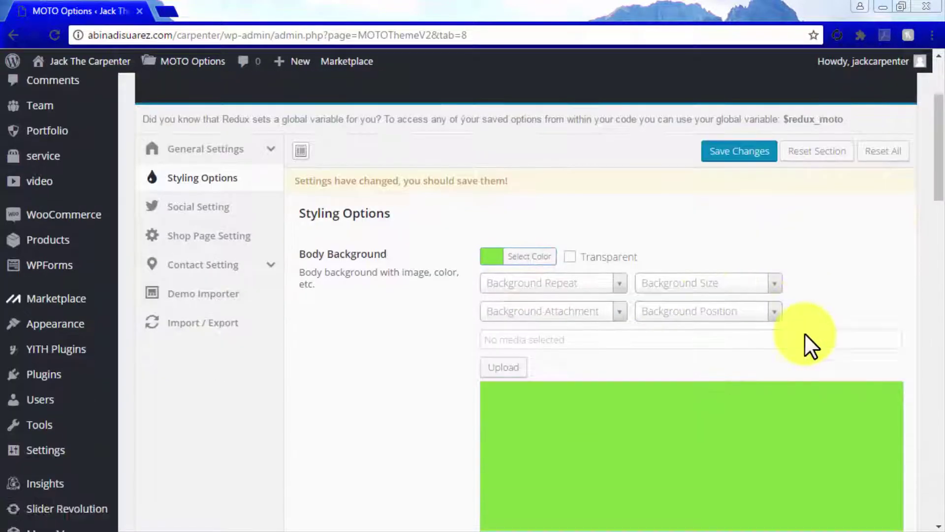
scroll(805, 334, "down", 2)
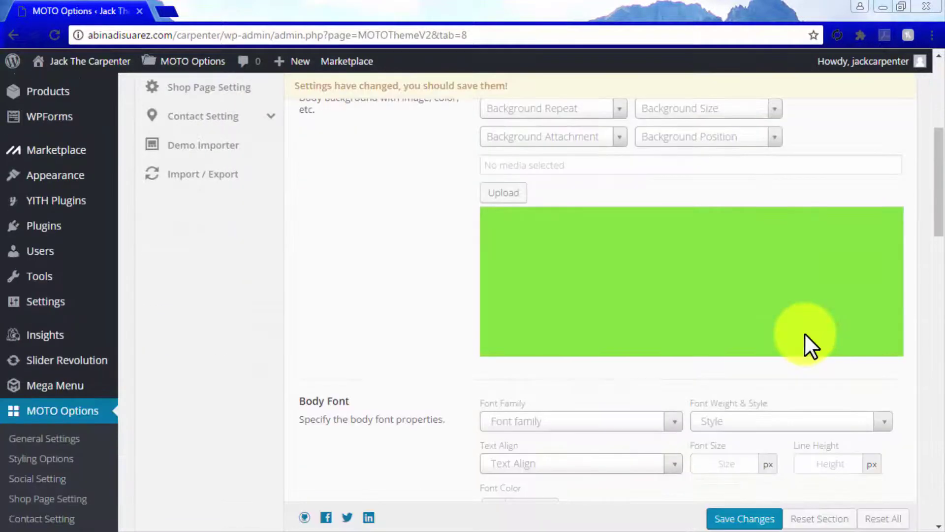
- Use 4-2.jpg, the tool-on-wood Media Library image, as the body background image
left_click(498, 192)
scroll(499, 202, "down", 5)
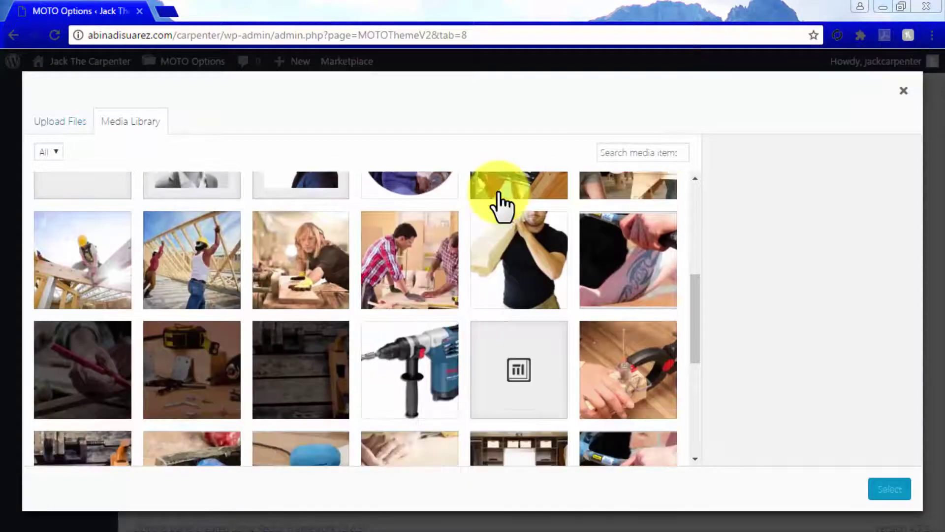
scroll(502, 202, "down", 1)
left_click(589, 294)
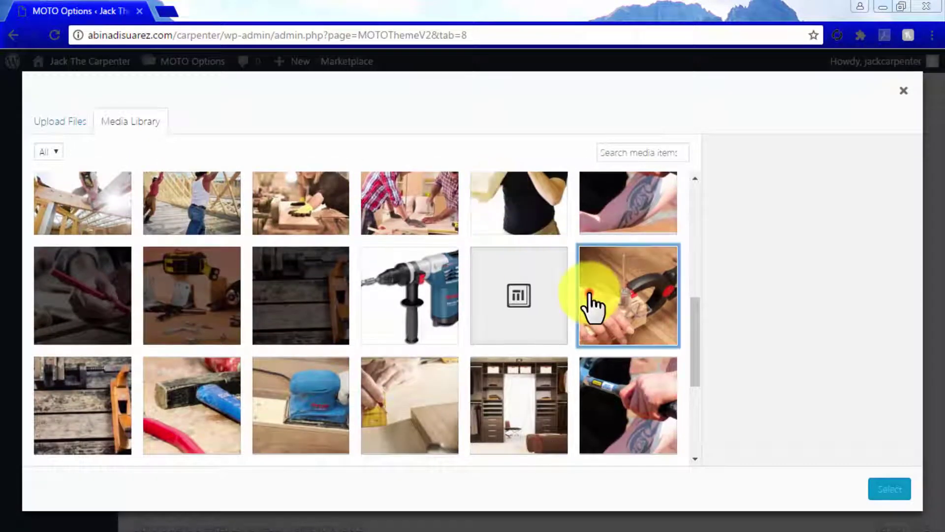
left_click(879, 494)
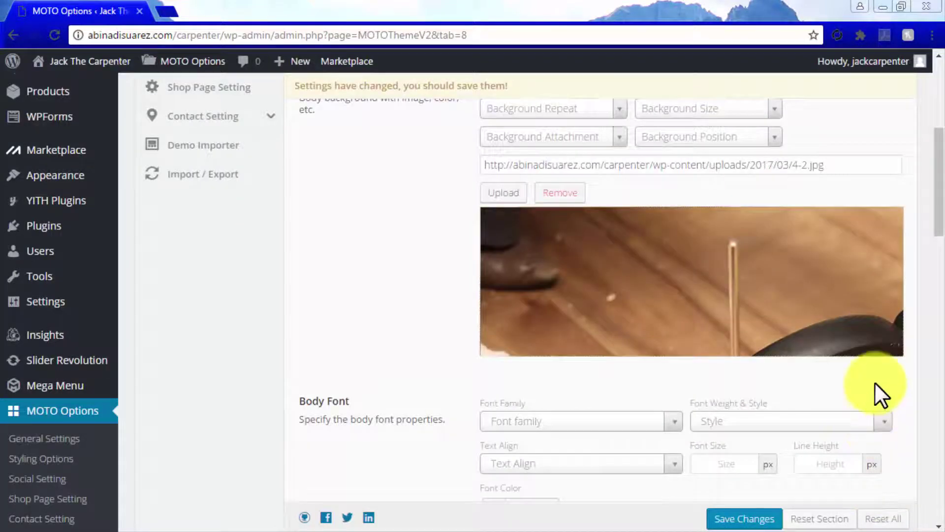
- Set the body background image's repeat option to No Repeat
scroll(875, 382, "up", 2)
scroll(874, 382, "up", 2)
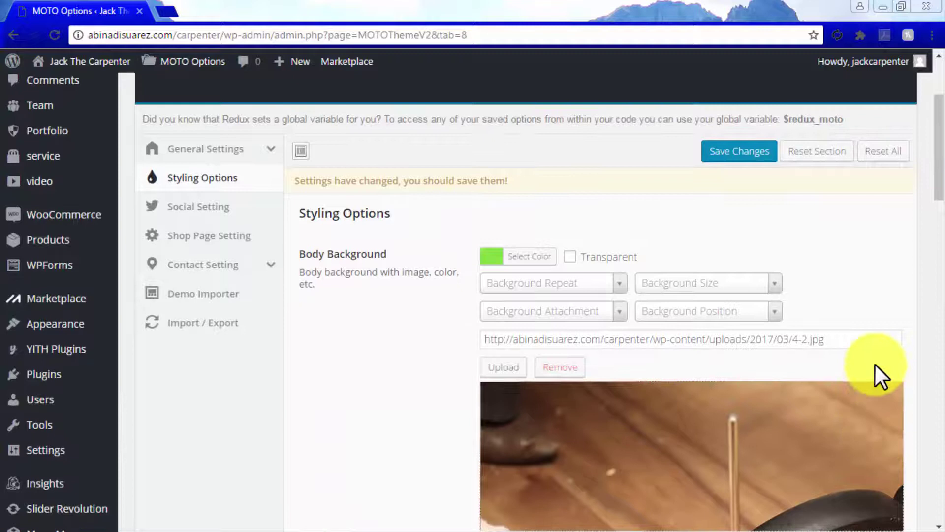
left_click(619, 290)
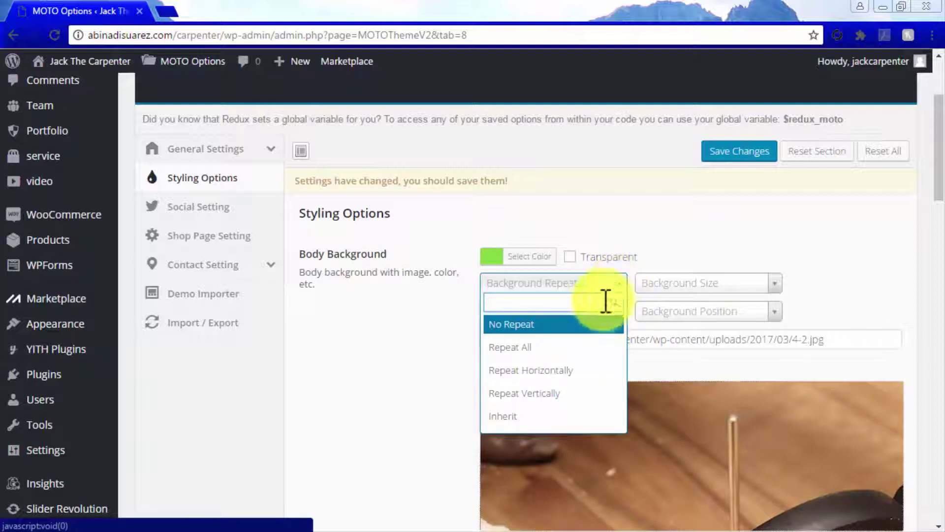
left_click(575, 324)
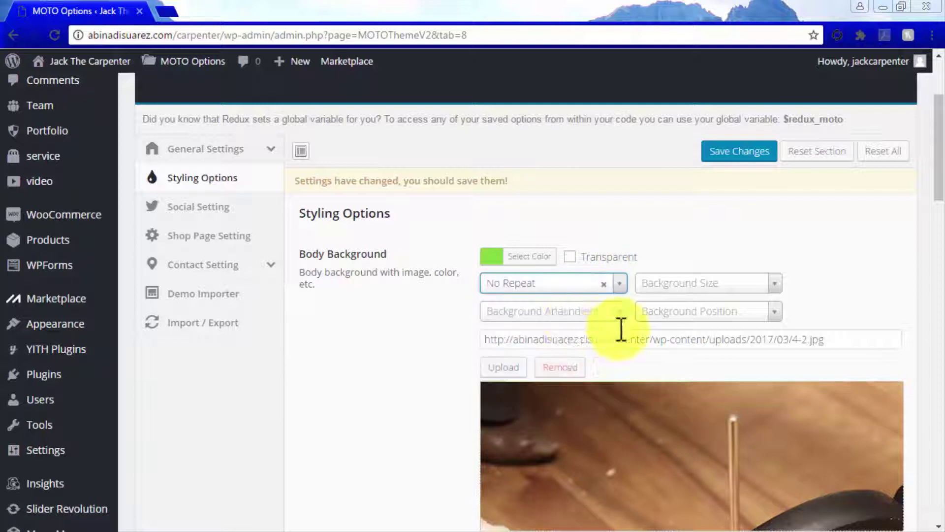
- Review the background Size, Attachment and Position choices, leaving all three unset
left_click(771, 286)
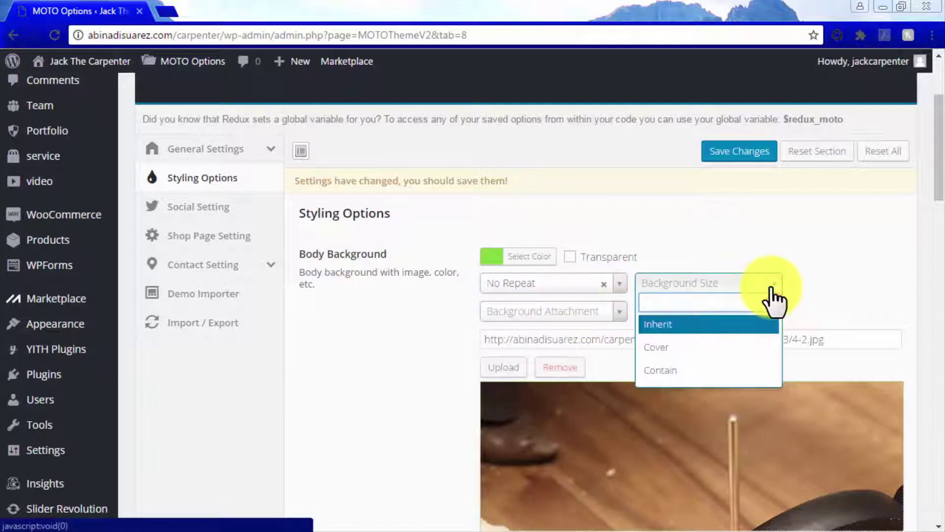
left_click(773, 284)
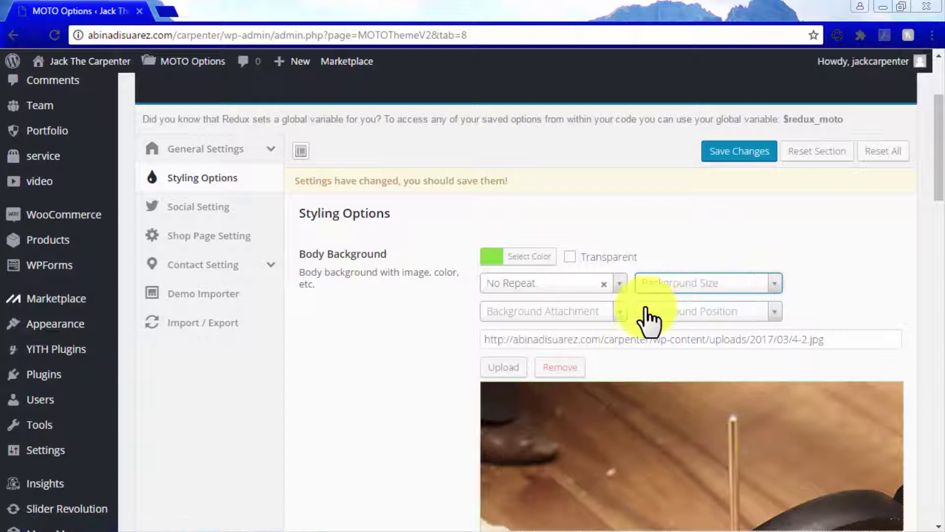
left_click(620, 311)
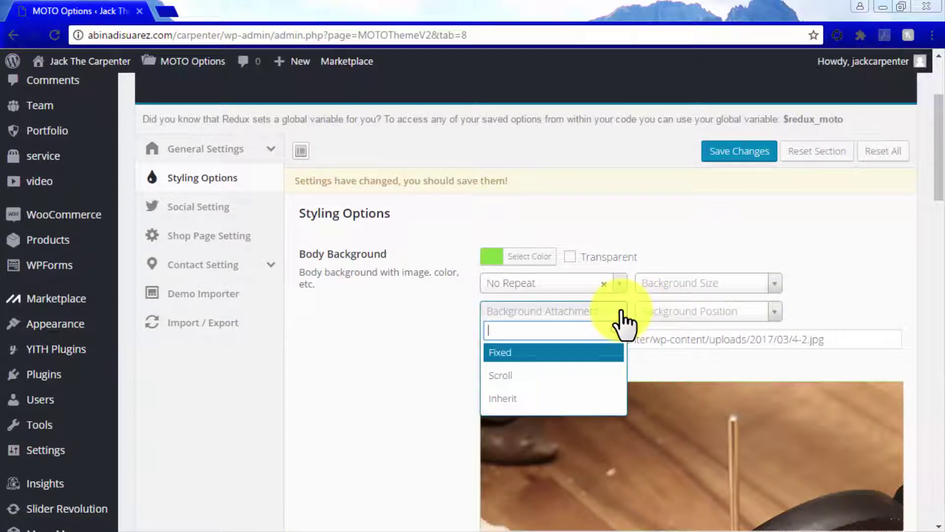
left_click(620, 310)
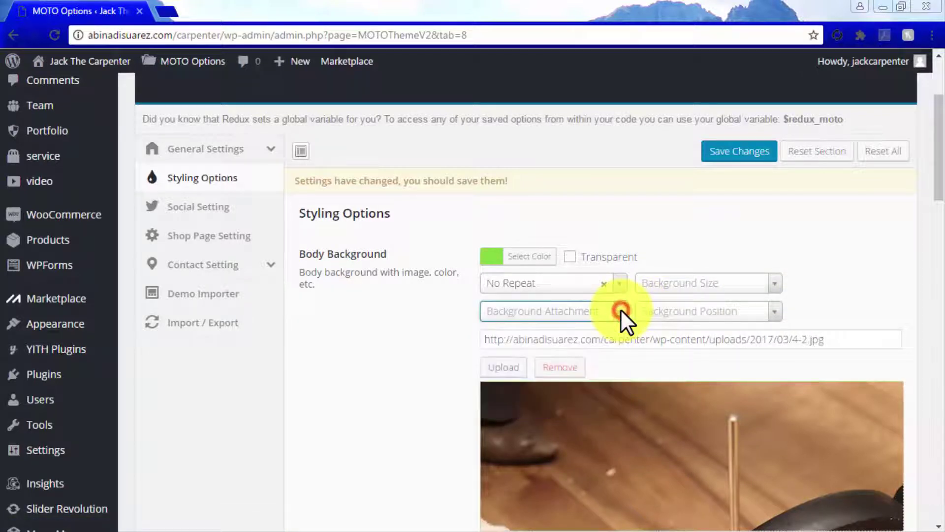
left_click(774, 310)
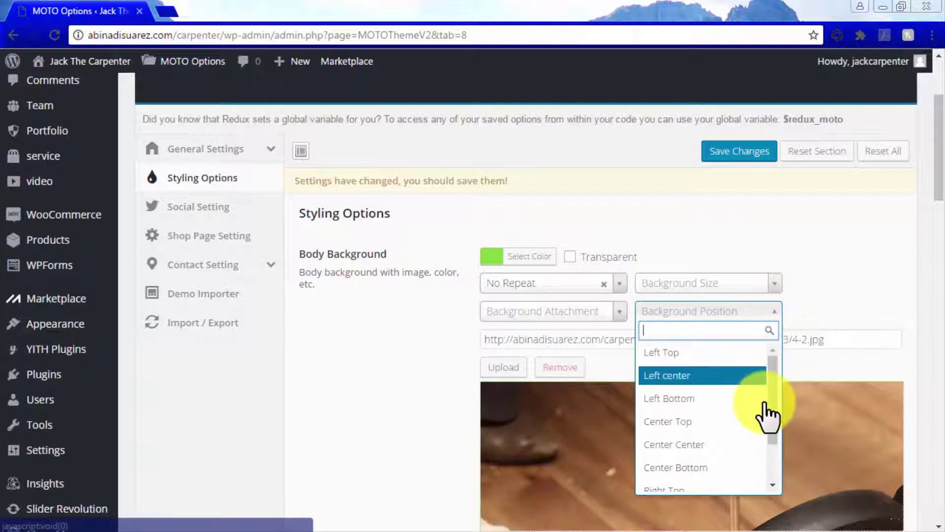
scroll(768, 414, "down", 1)
scroll(765, 413, "down", 1)
scroll(766, 414, "up", 3)
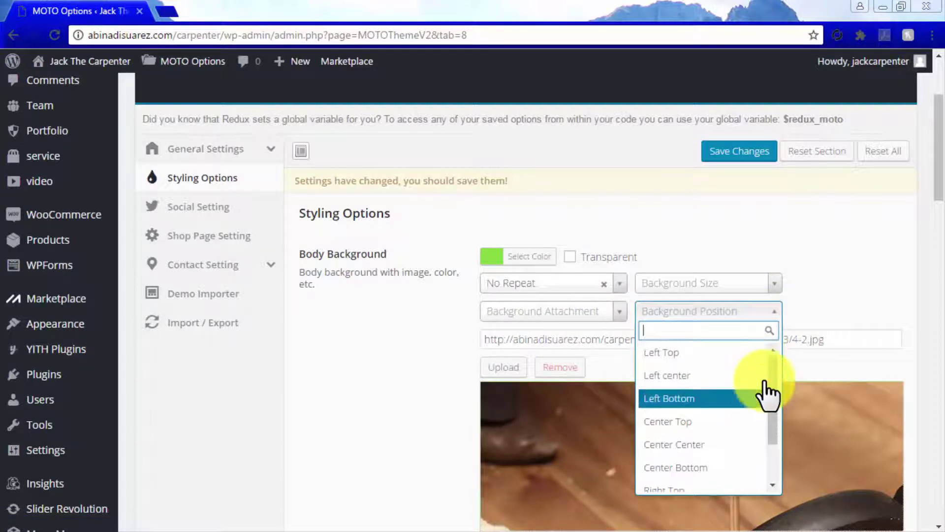
left_click(775, 314)
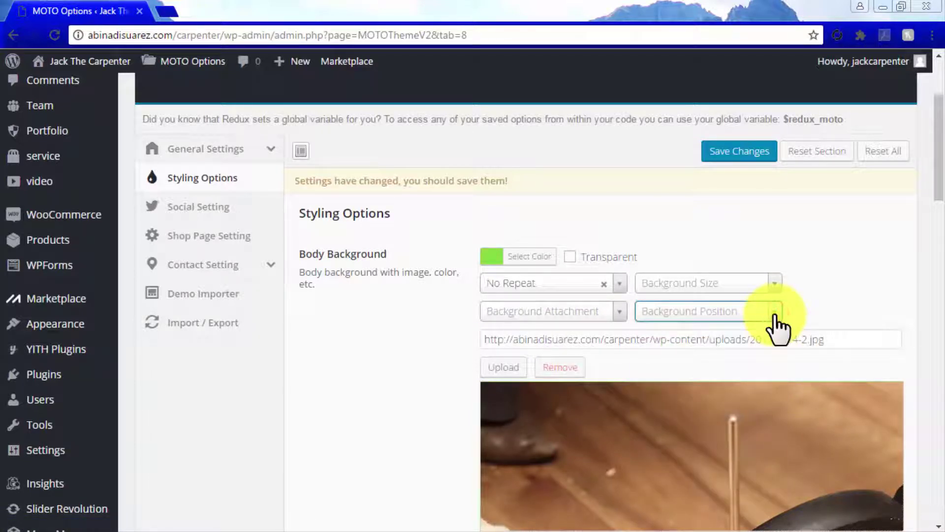
- Make the body font Normal 400 Italic and left-aligned, keeping the font family unchanged
scroll(777, 327, "down", 6)
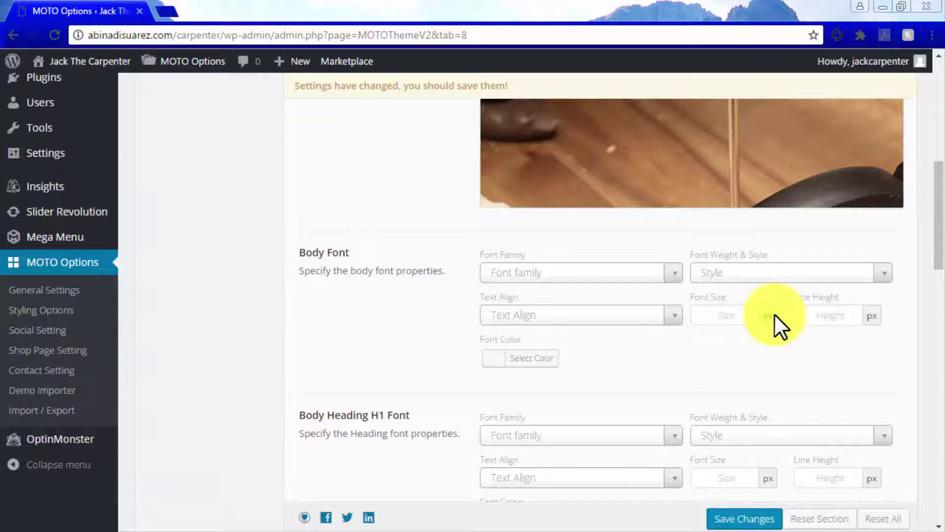
left_click(676, 274)
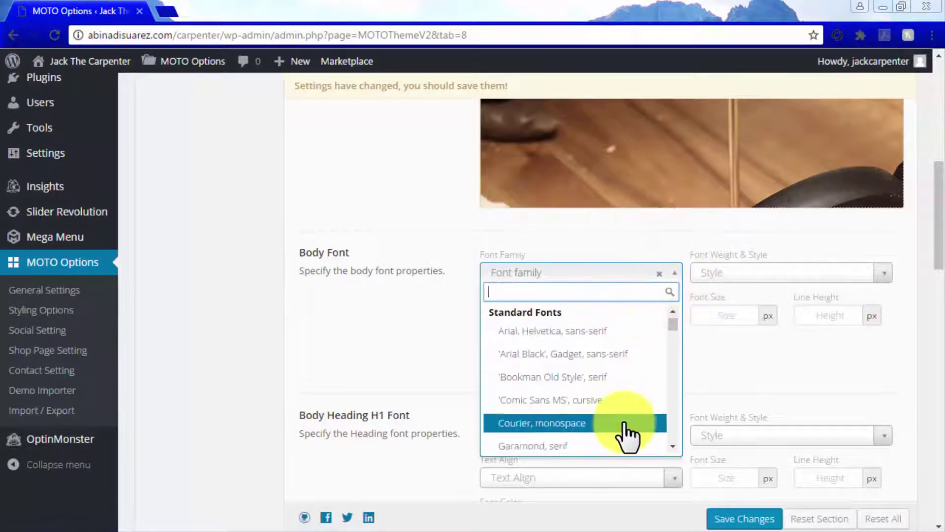
scroll(627, 433, "down", 2)
scroll(627, 433, "down", 3)
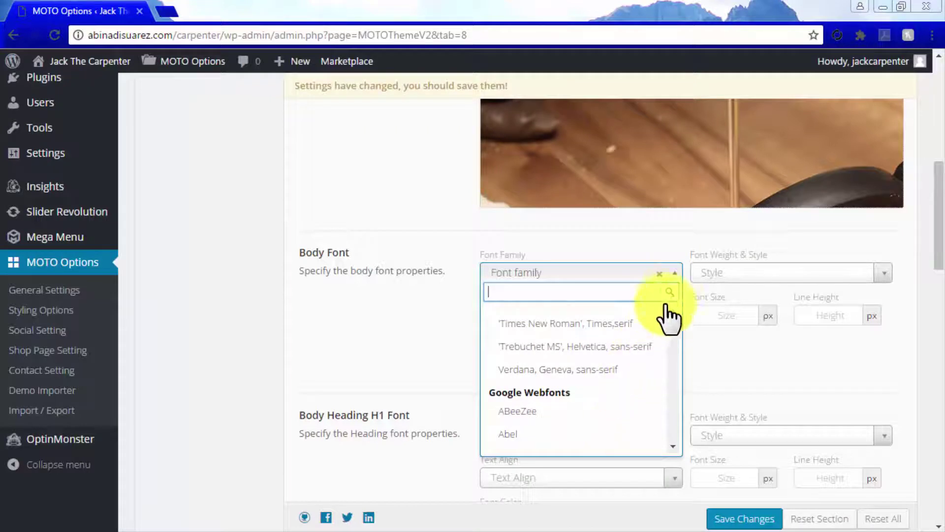
left_click(678, 276)
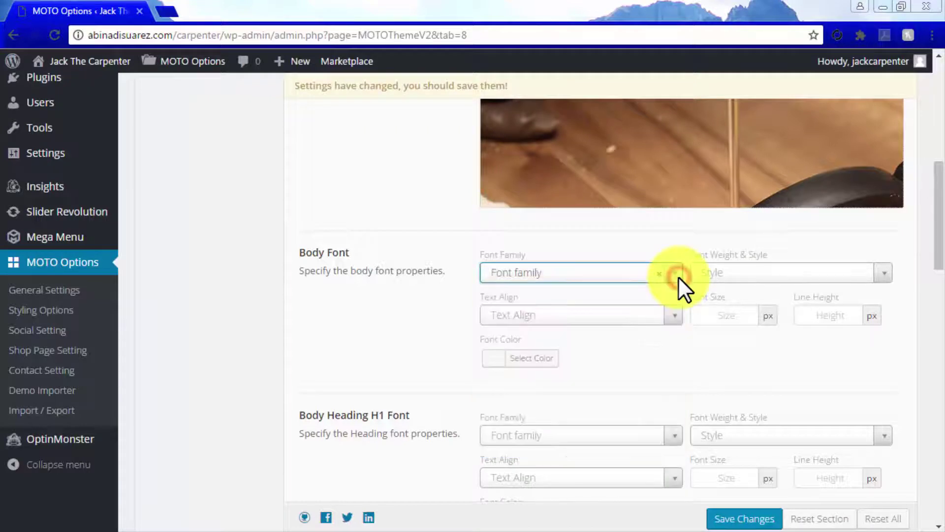
left_click(875, 273)
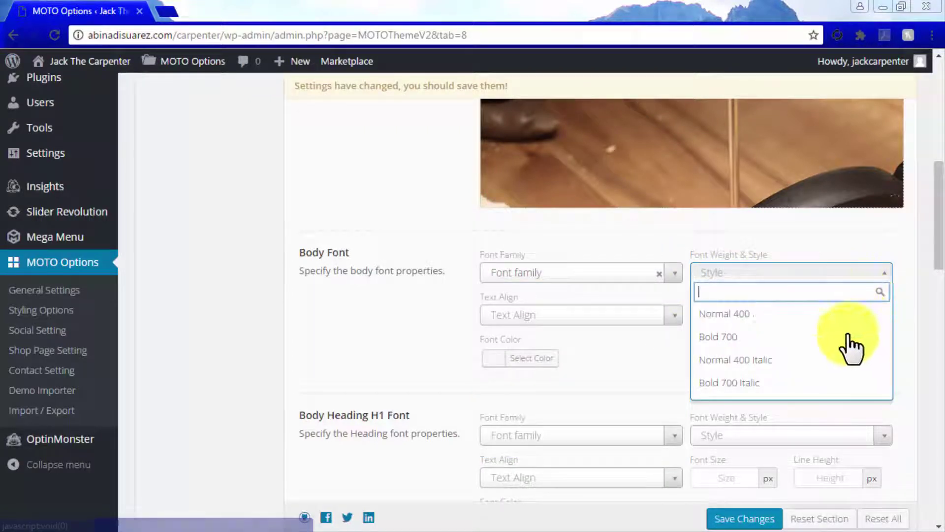
left_click(811, 366)
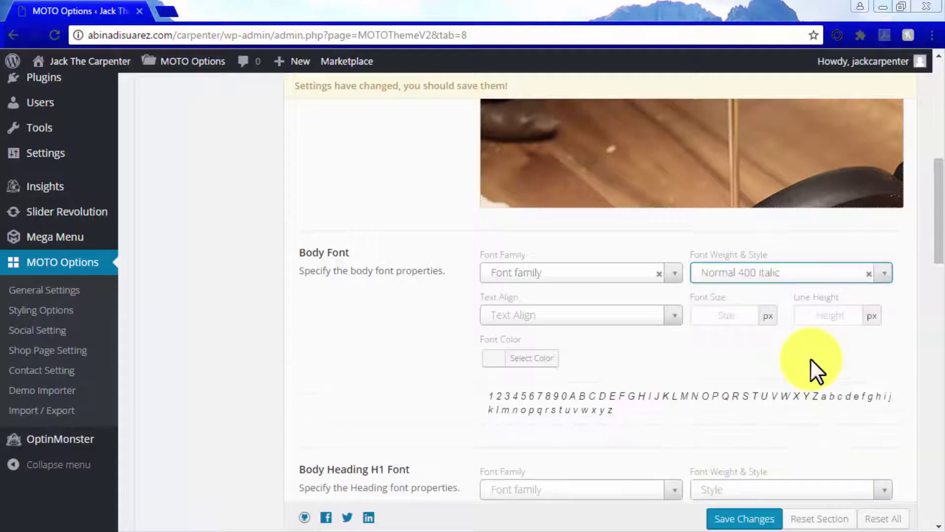
left_click(677, 317)
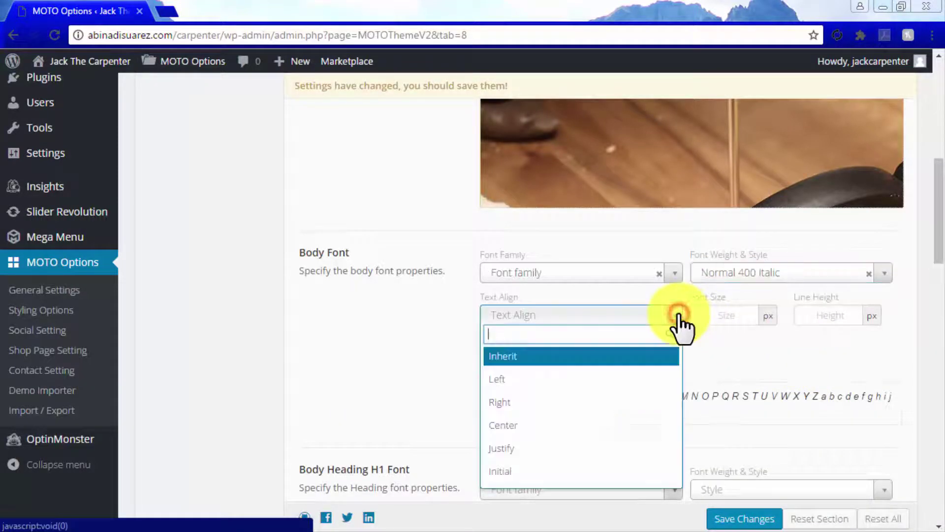
left_click(628, 380)
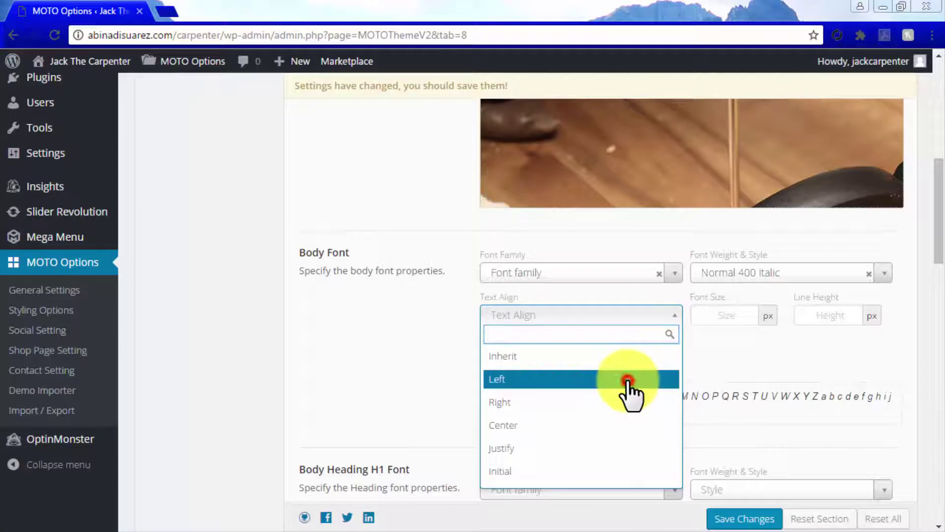
- Enter a body font size of 13 px and a line height of 10 px
left_click(754, 319)
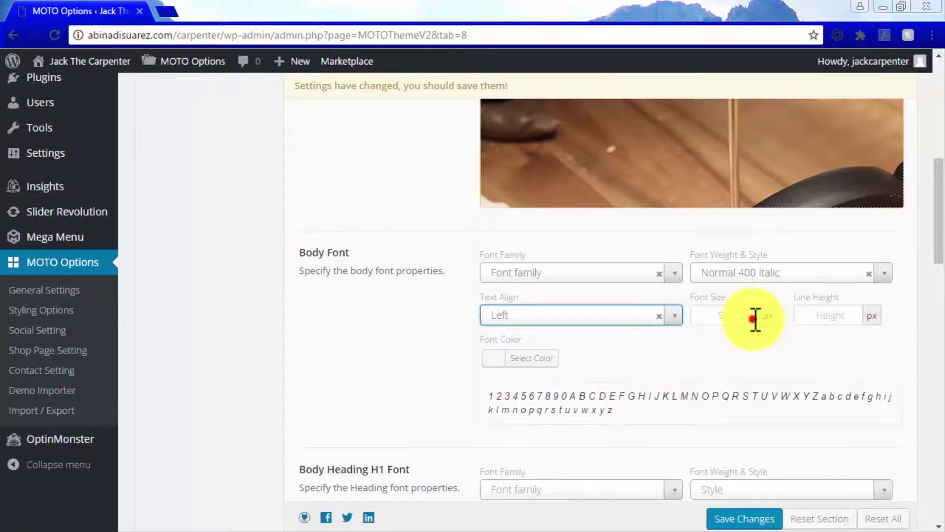
type("14")
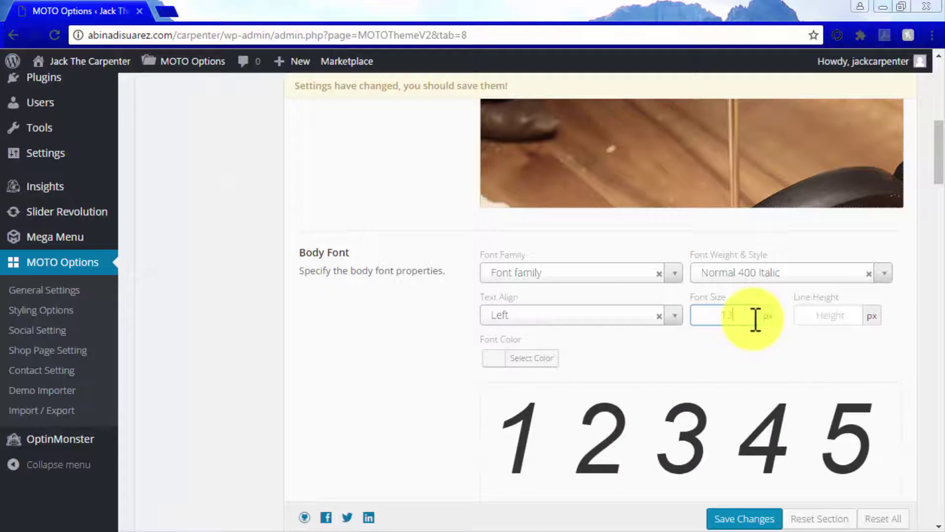
key("BackSpace")
key("BackSpace")
left_click(823, 317)
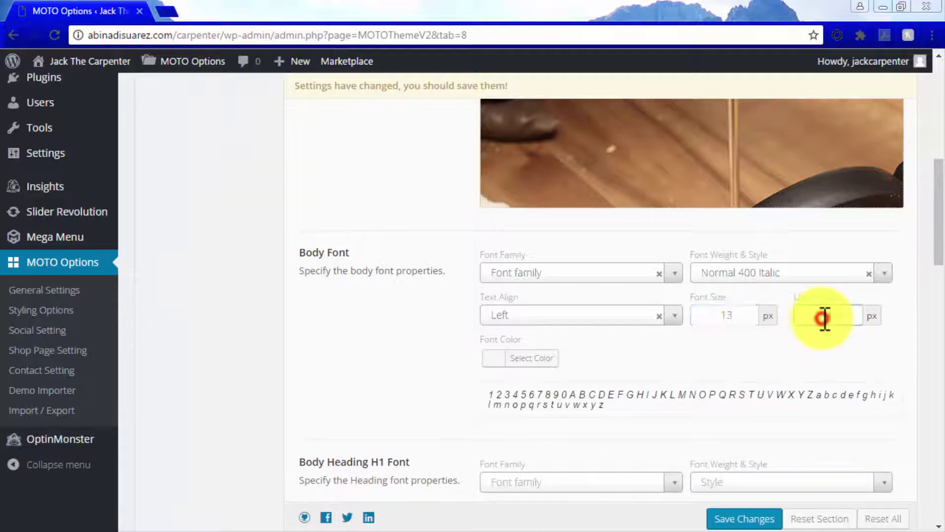
type("14")
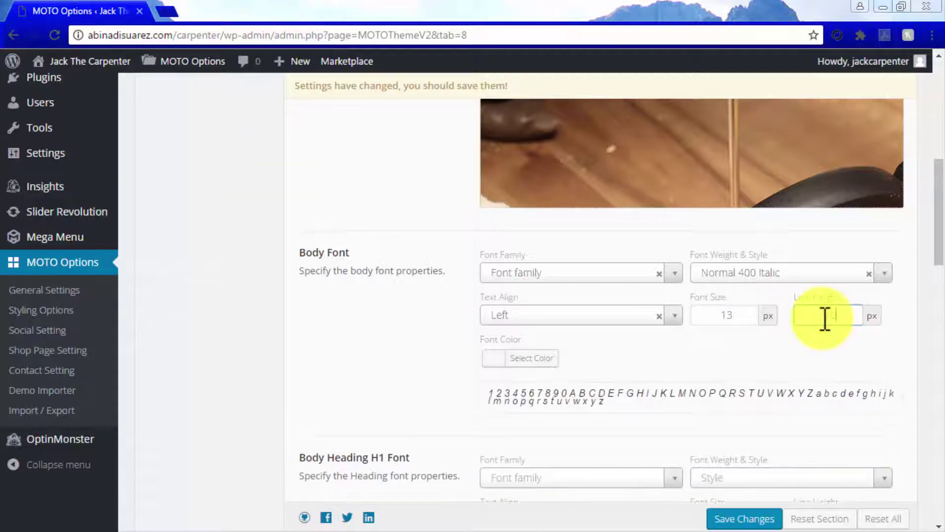
- Set the body font colour to black #000000
left_click(528, 359)
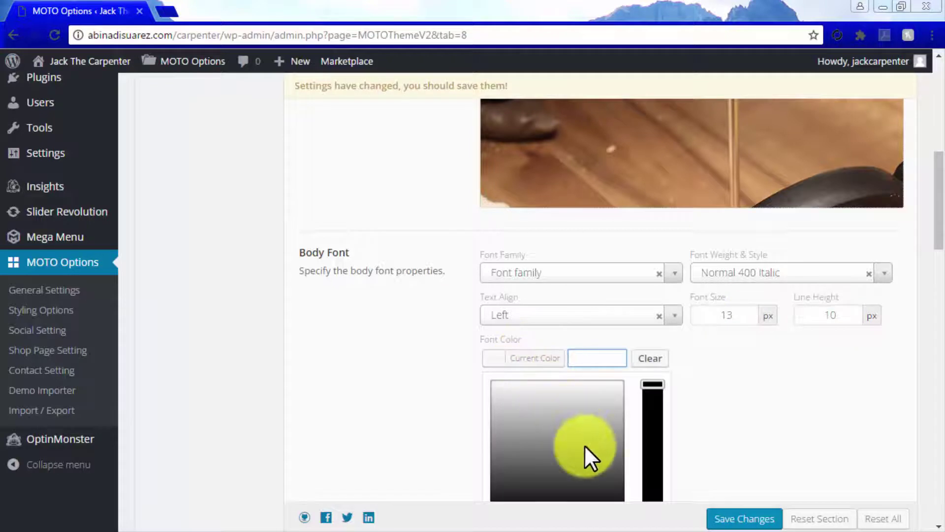
scroll(584, 445, "down", 2)
left_click(497, 451)
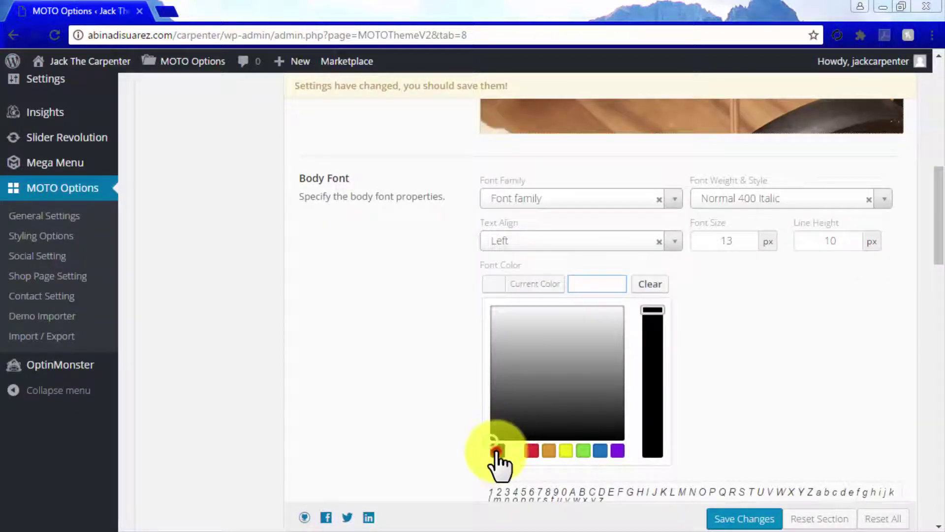
left_click(542, 286)
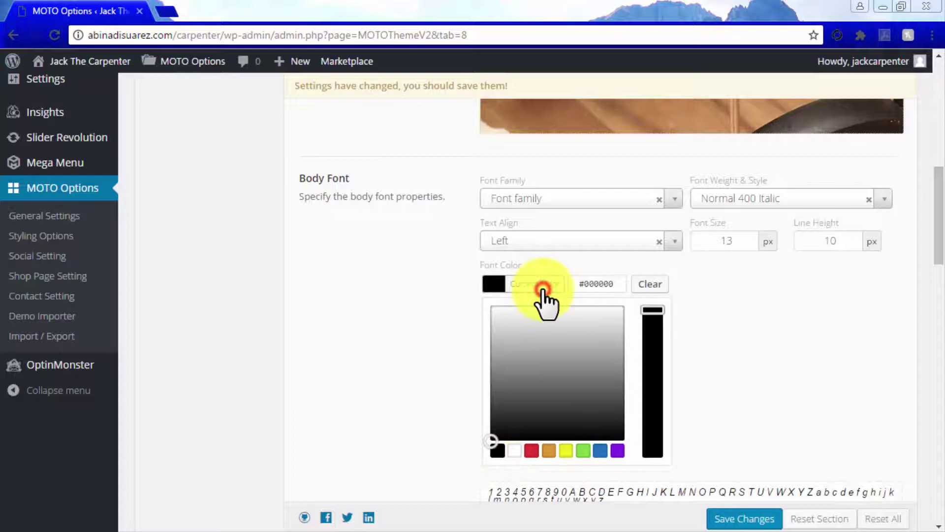
scroll(463, 319, "down", 2)
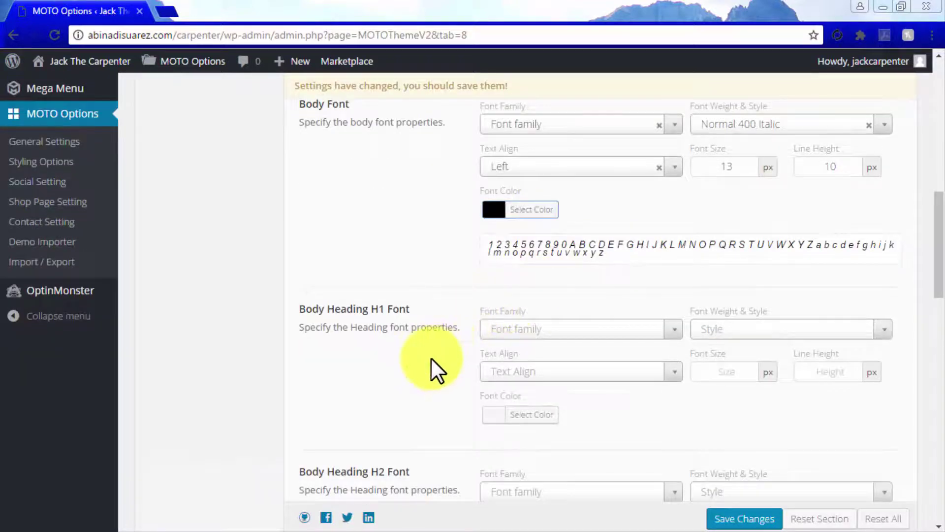
scroll(430, 358, "down", 2)
scroll(430, 357, "down", 2)
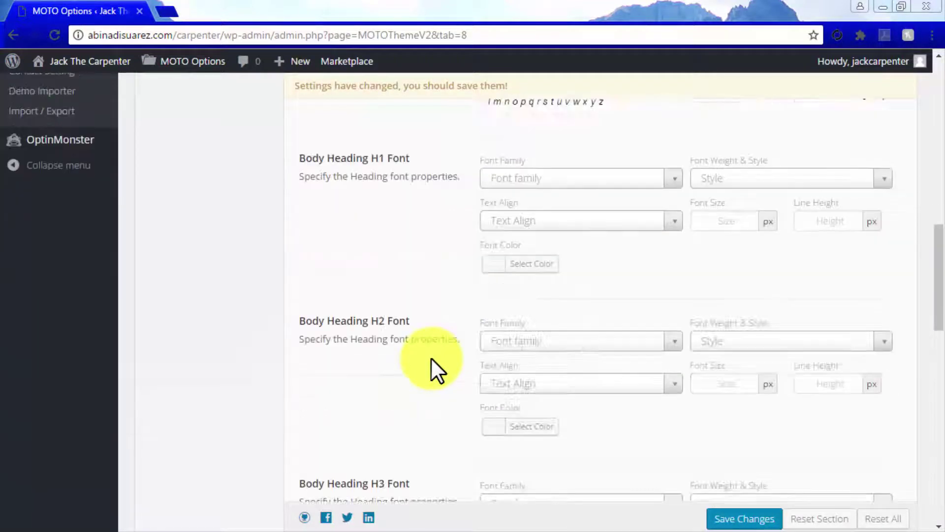
scroll(430, 358, "down", 8)
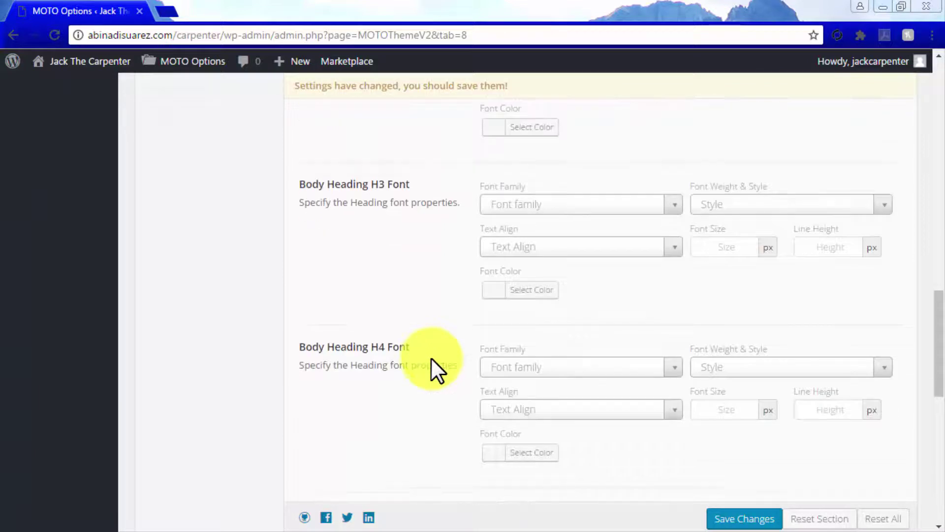
scroll(431, 359, "down", 4)
scroll(431, 358, "down", 4)
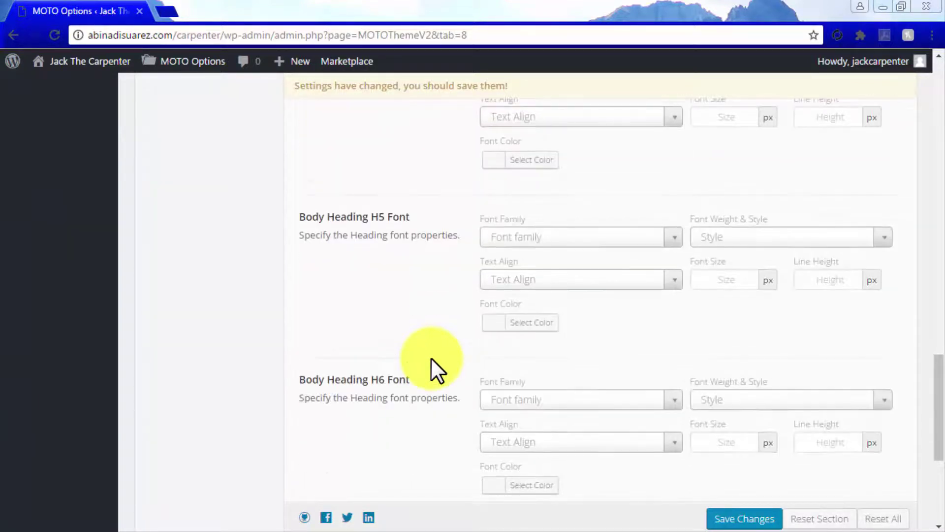
scroll(431, 359, "down", 2)
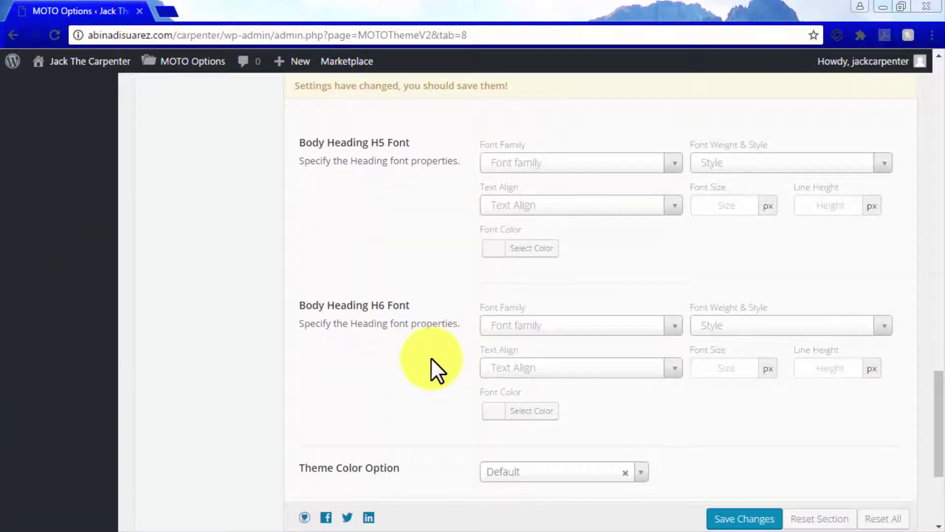
scroll(430, 357, "up", 12)
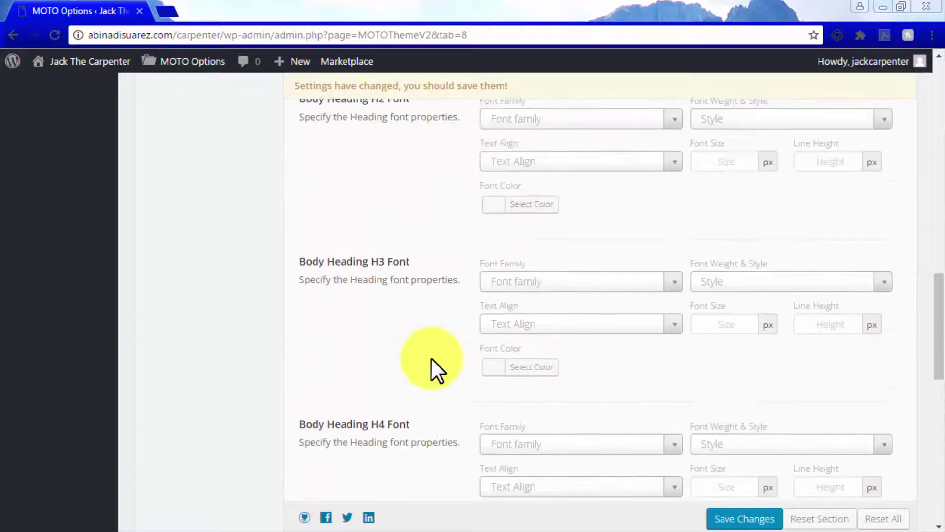
scroll(430, 358, "up", 8)
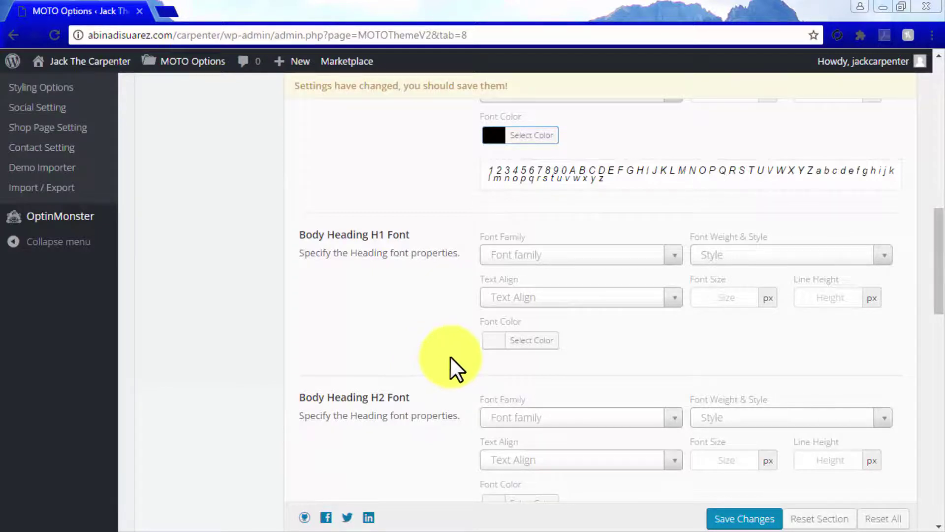
- Make H1 headings Normal 400 Italic and left-aligned, keeping the font family unchanged
left_click(670, 261)
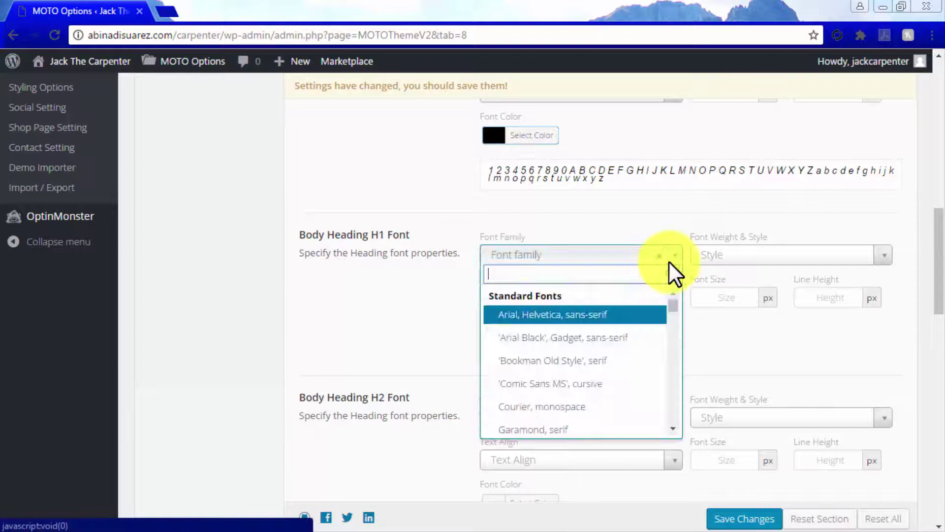
left_click(675, 255)
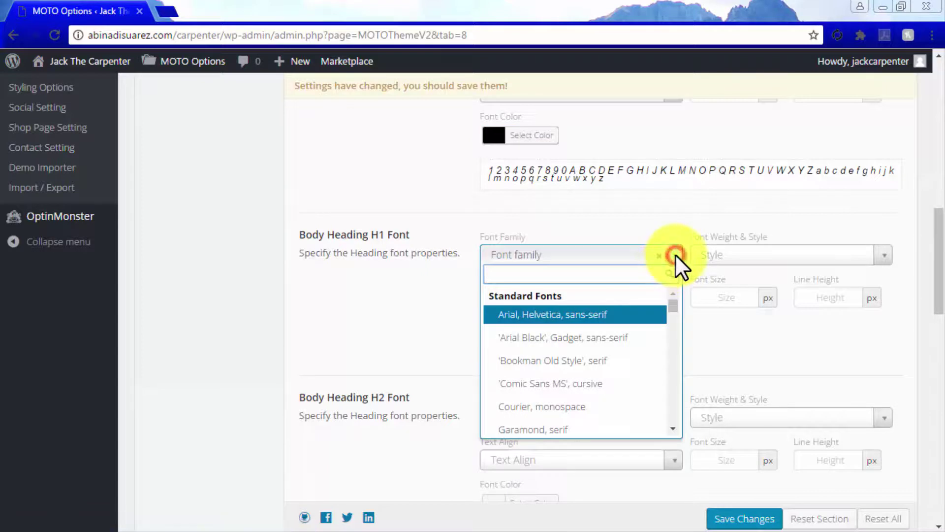
left_click(879, 253)
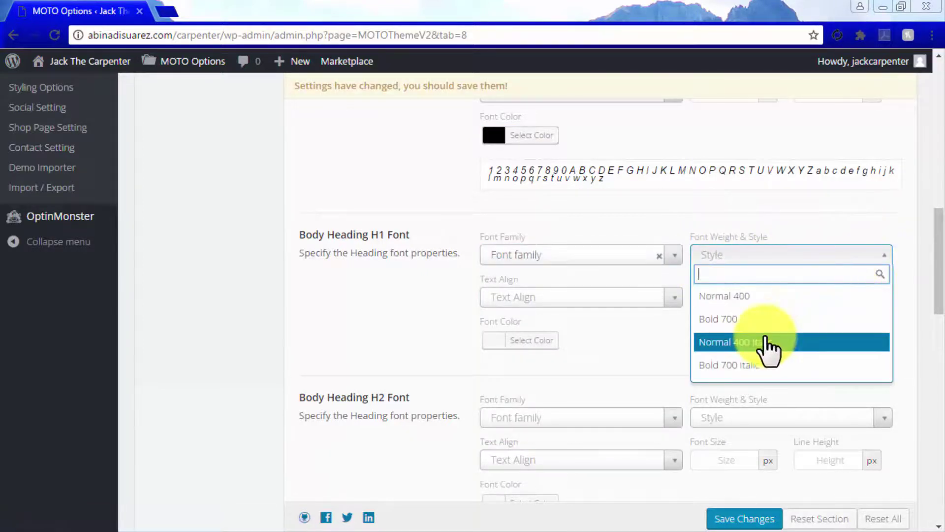
left_click(764, 336)
left_click(674, 298)
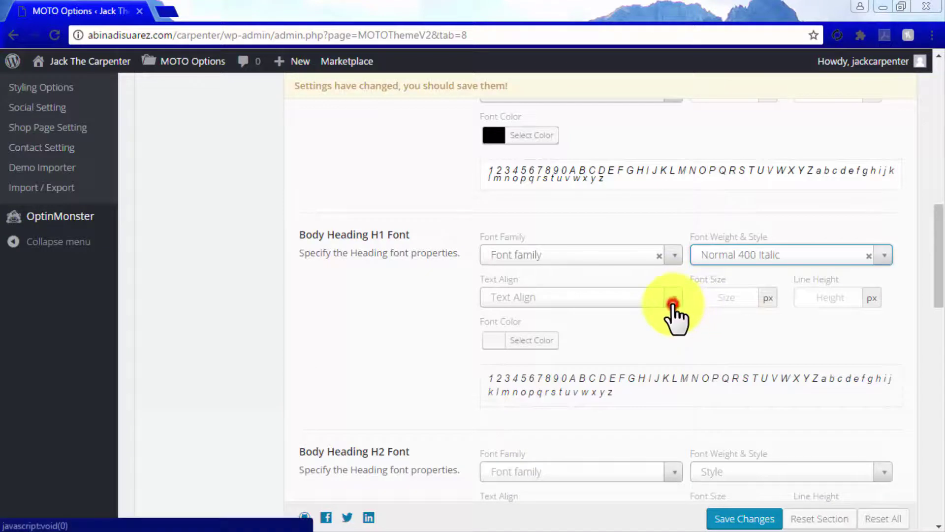
left_click(524, 359)
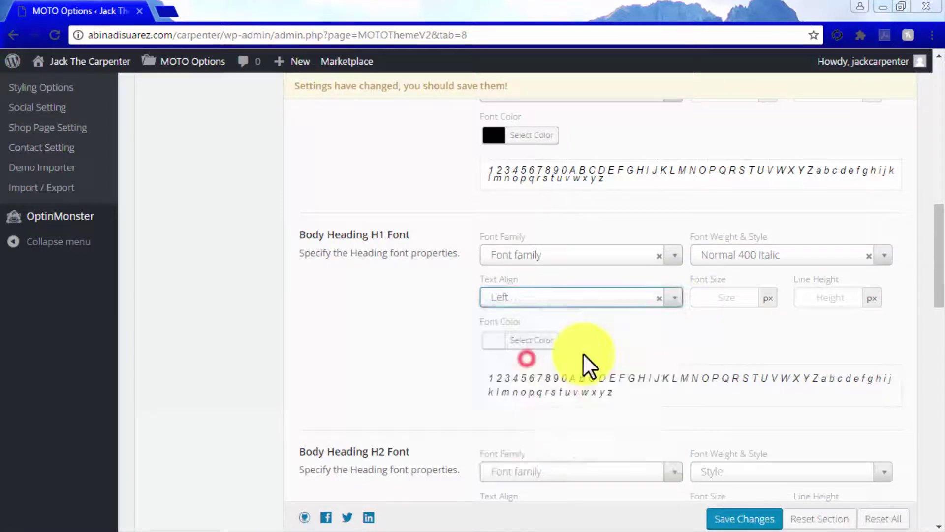
- Give H1 headings size 13 px, line height 10 px and a black colour
left_click(726, 297)
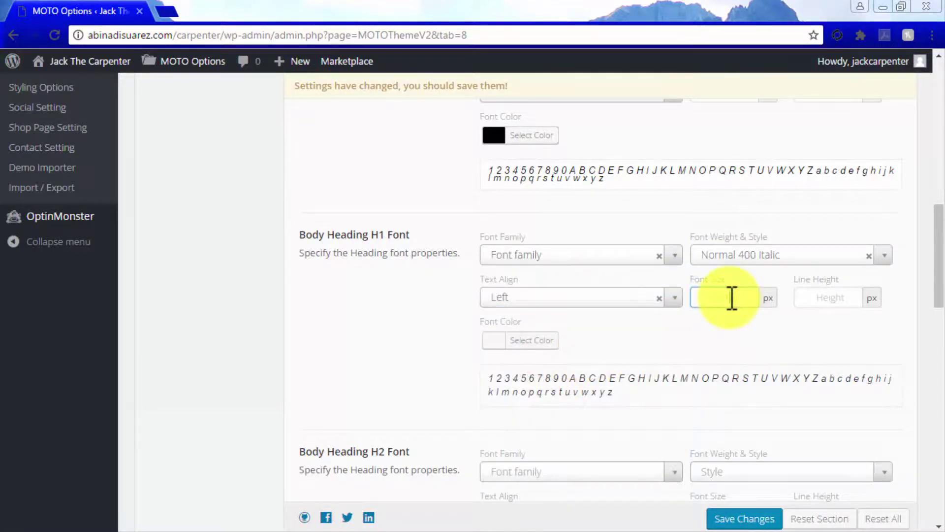
type("13")
left_click(824, 301)
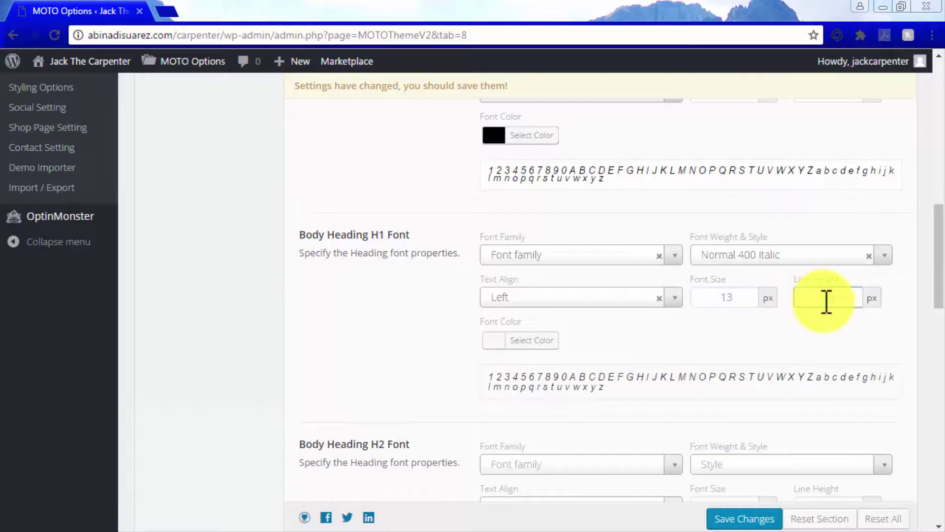
type("10")
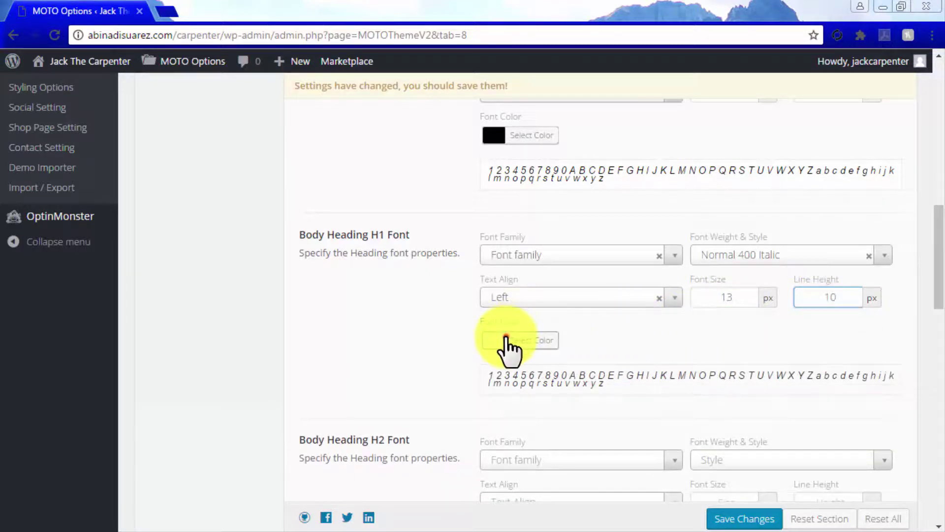
left_click(507, 339)
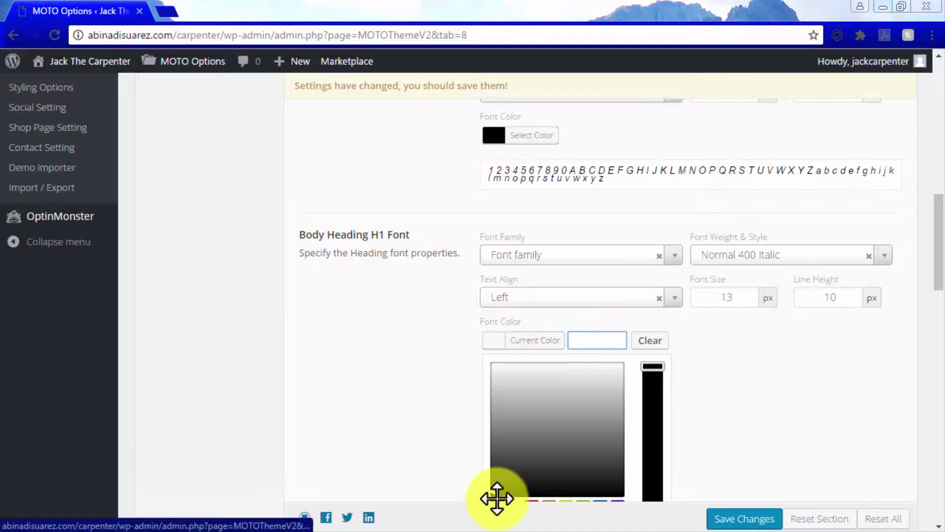
scroll(493, 468, "down", 2)
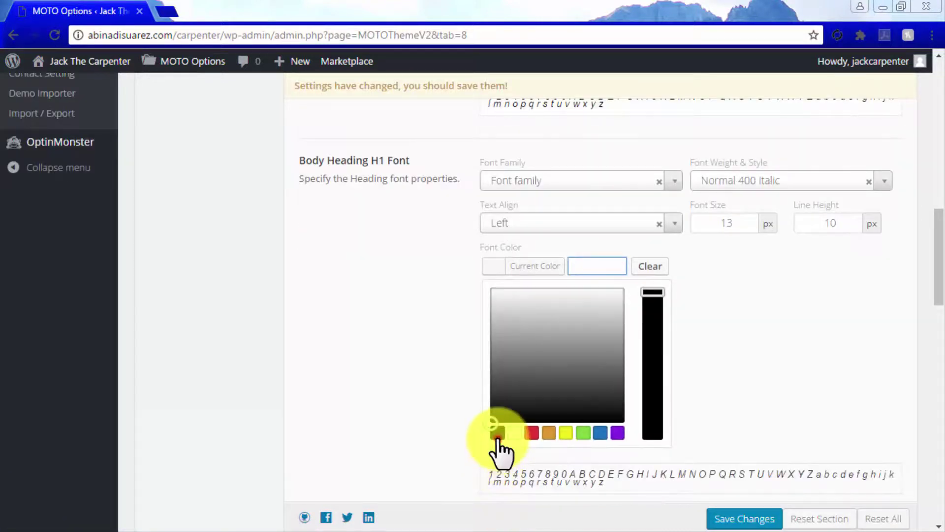
left_click(497, 434)
left_click(550, 267)
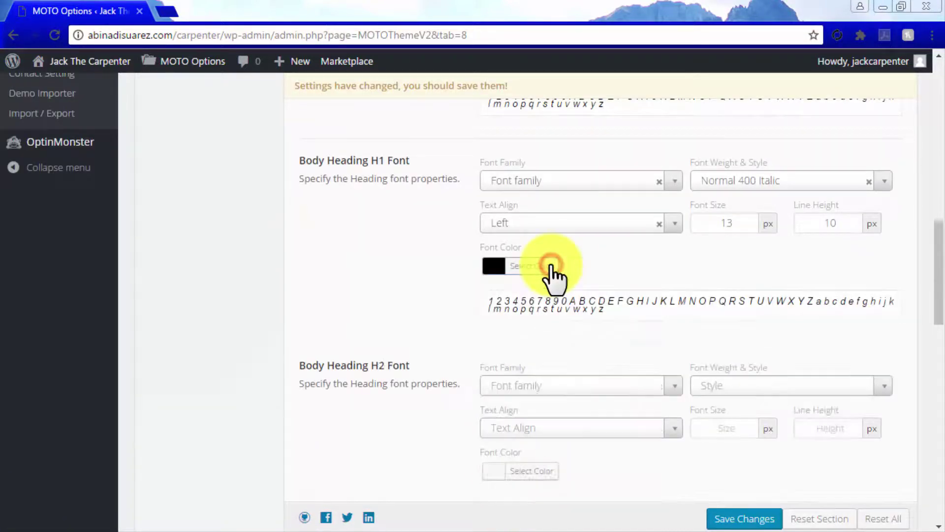
- Set the Theme Color Option to Dark Green
scroll(554, 276, "down", 2)
scroll(551, 266, "down", 15)
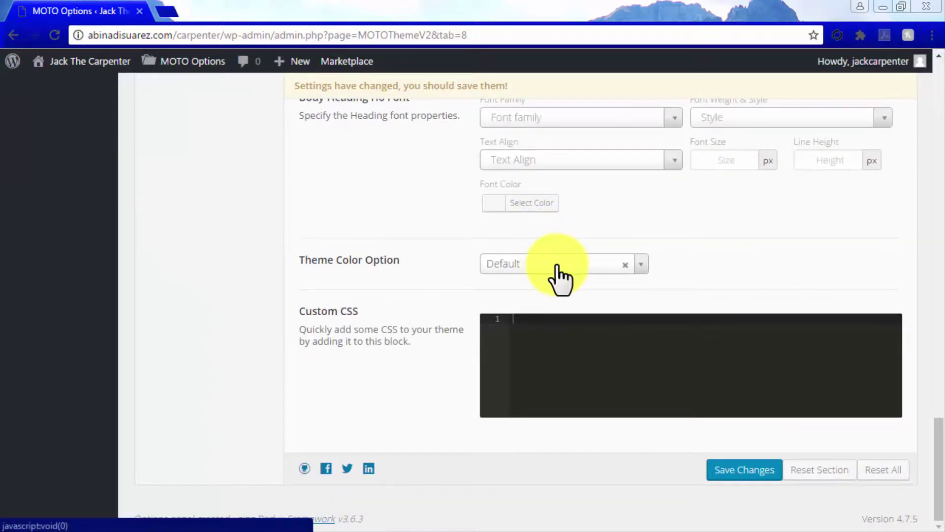
left_click(635, 264)
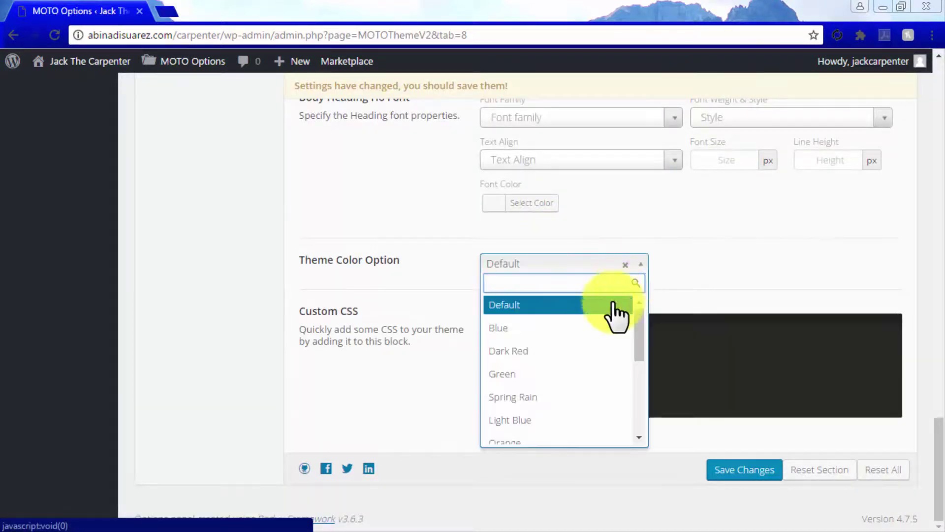
scroll(559, 394, "down", 4)
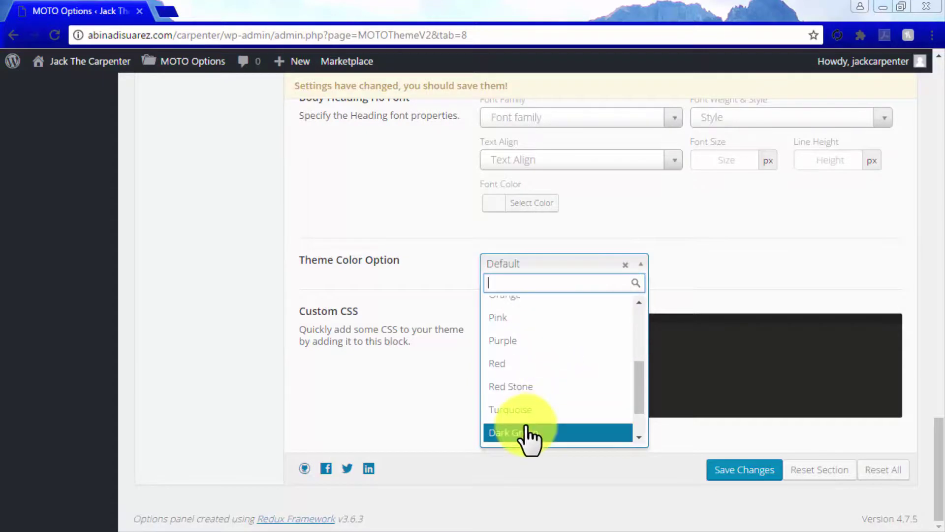
left_click(525, 427)
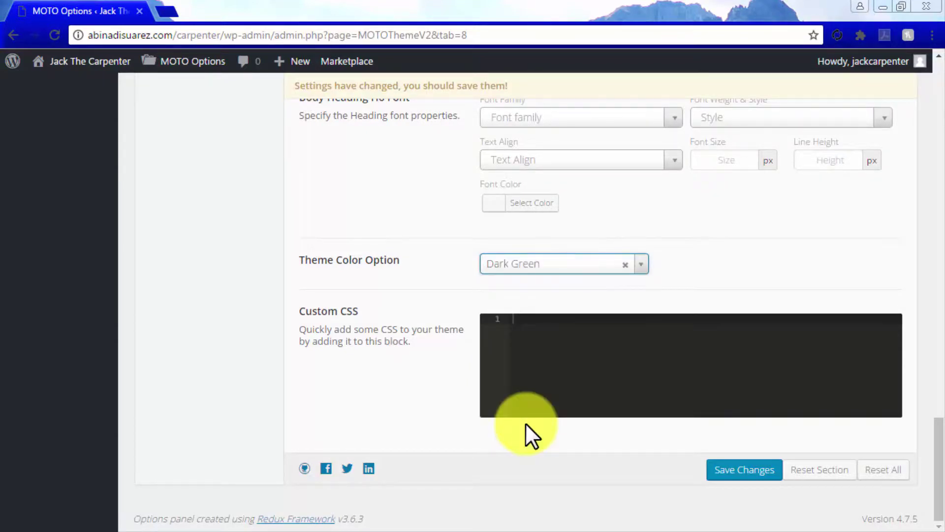
- Add a blank line to the Custom CSS and save the styling changes
left_click(534, 322)
key("Return")
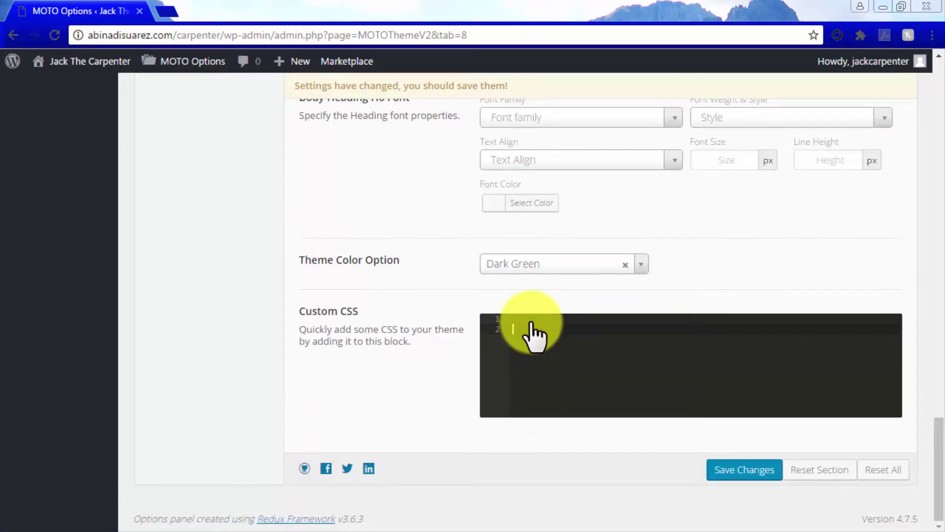
left_click(733, 469)
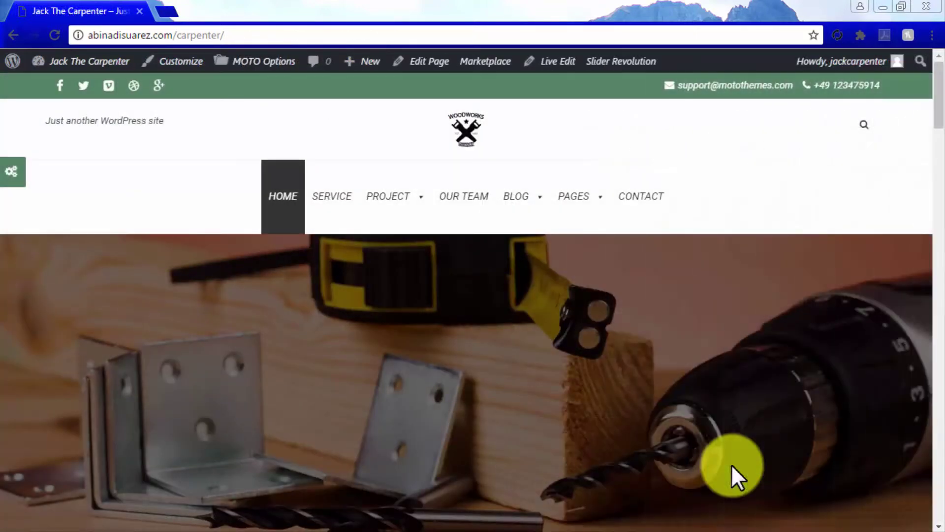
- Scroll the live carpenter homepage down to the green Our Services cards
scroll(732, 468, "down", 8)
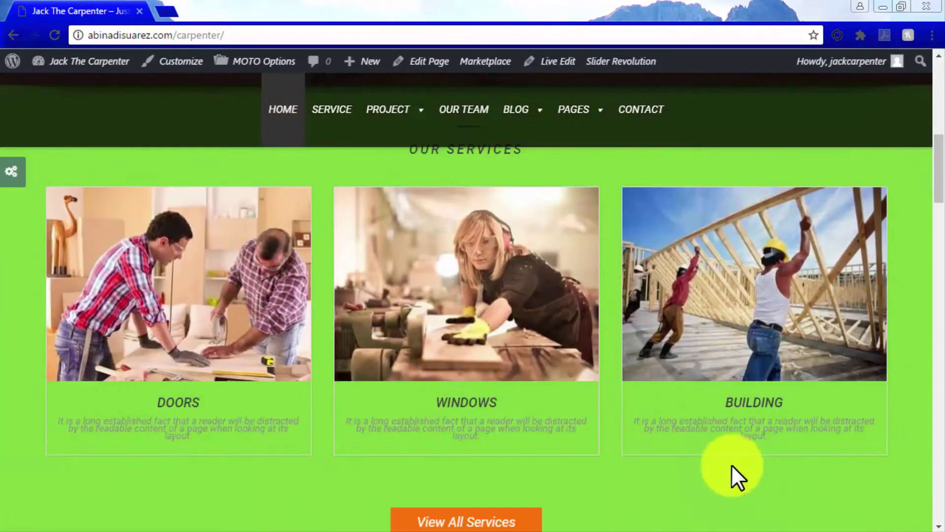